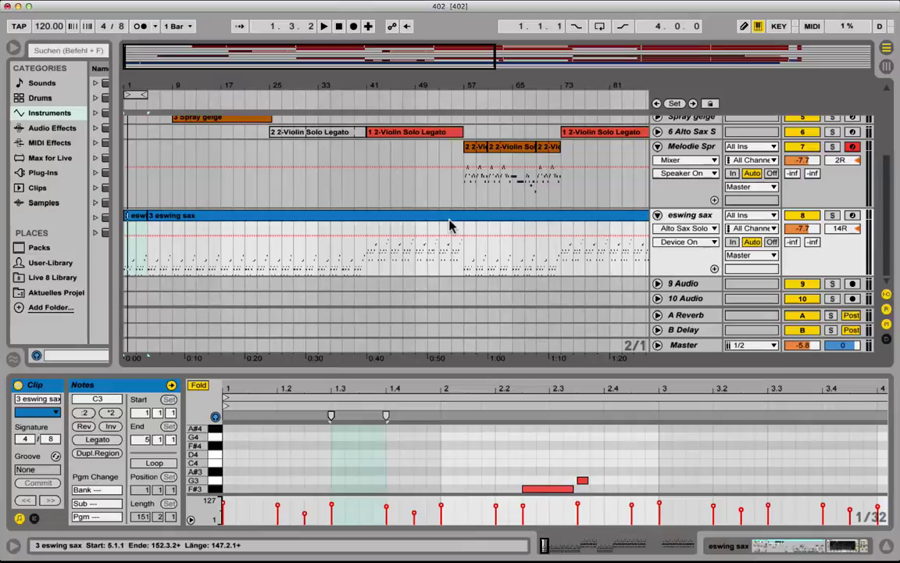
Switch from the Ableton Live arrangement to Firefox showing the musescore.org homepage
{"action": "key", "text": "super+Tab"}
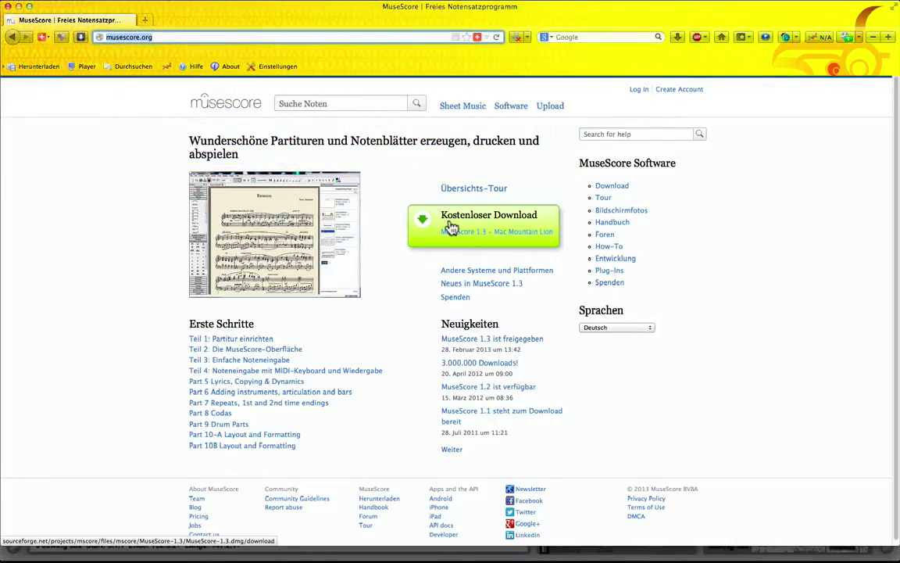
Return from the musescore.org page to the Live 9 Suite project with the eswing sax clip
{"action": "key", "text": "super+Tab"}
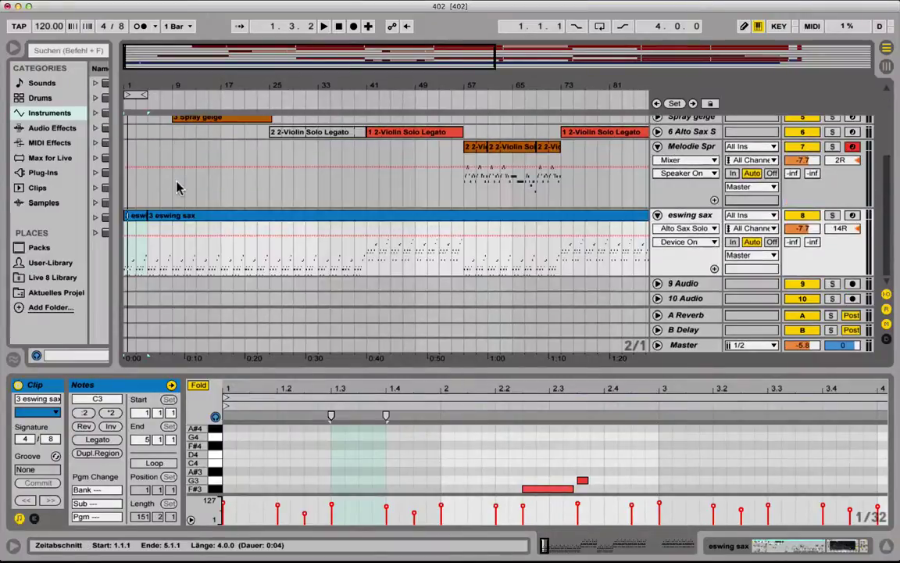
Select the short opening sax clip in bars 1–5 and play it back briefly
{"action": "left_click", "coordinate": [200, 226]}
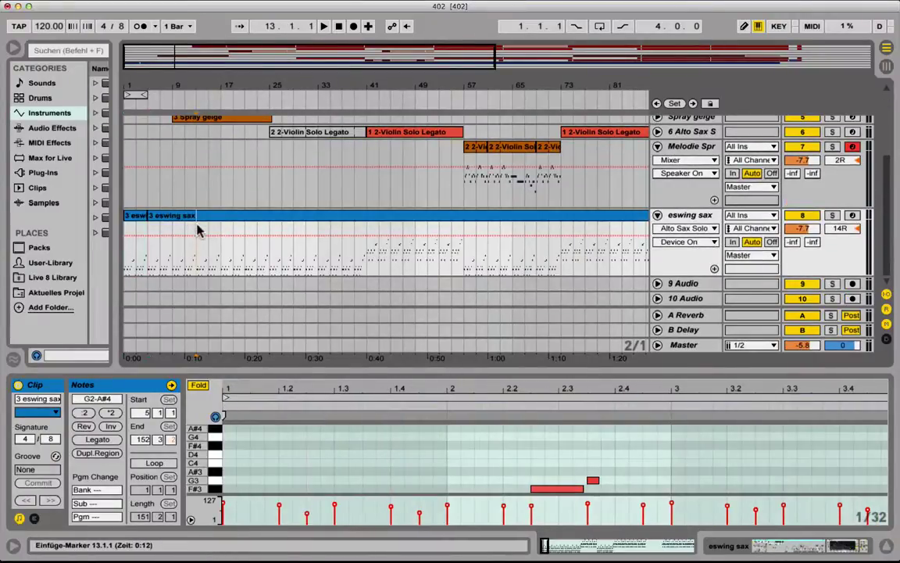
{"action": "left_click", "coordinate": [227, 219]}
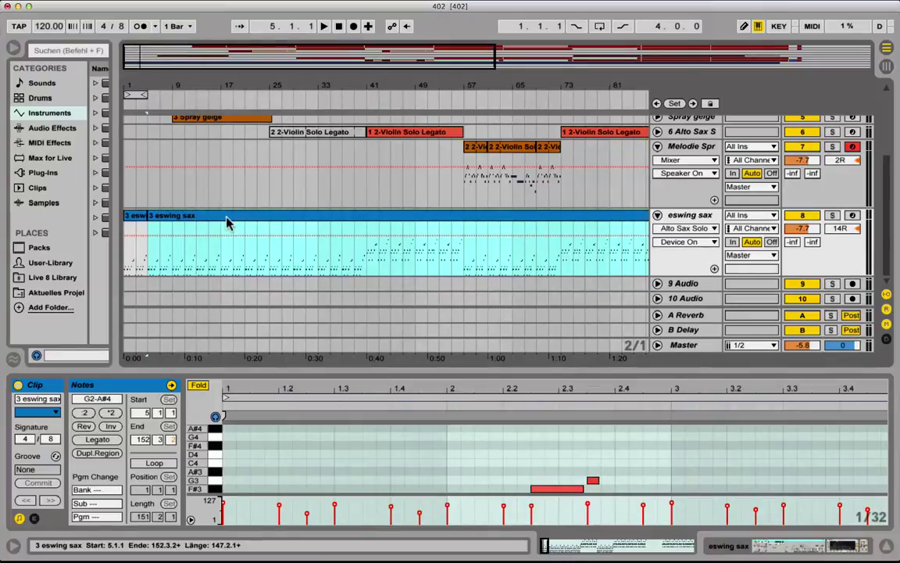
{"action": "left_click", "coordinate": [139, 218]}
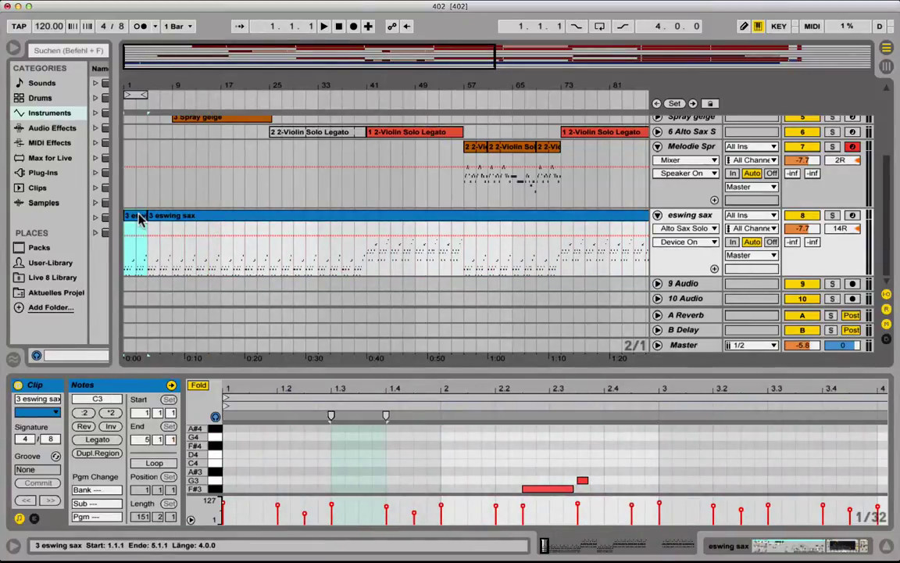
{"action": "key", "text": "space"}
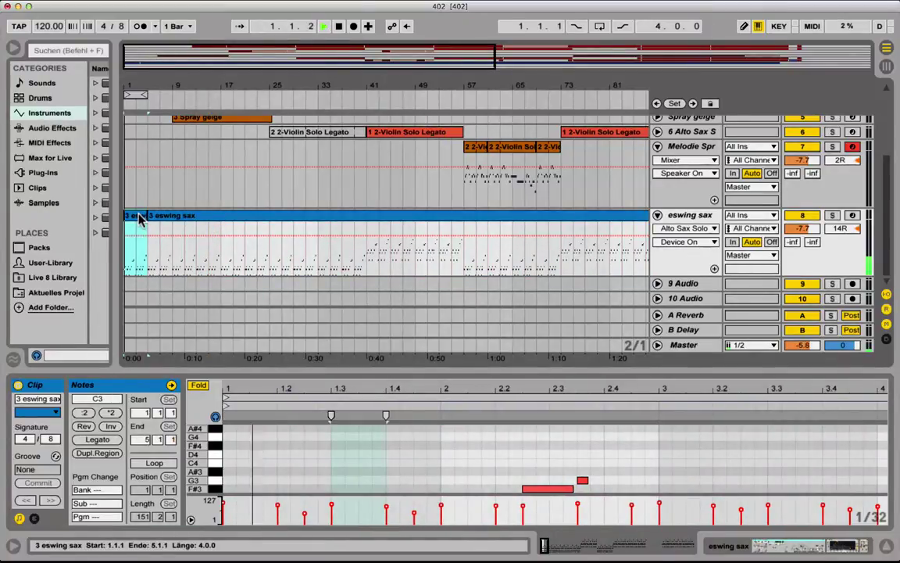
{"action": "key", "text": "space"}
Solo the eswing sax track and zoom the arrangement in on the opening clip
{"action": "left_click", "coordinate": [833, 216]}
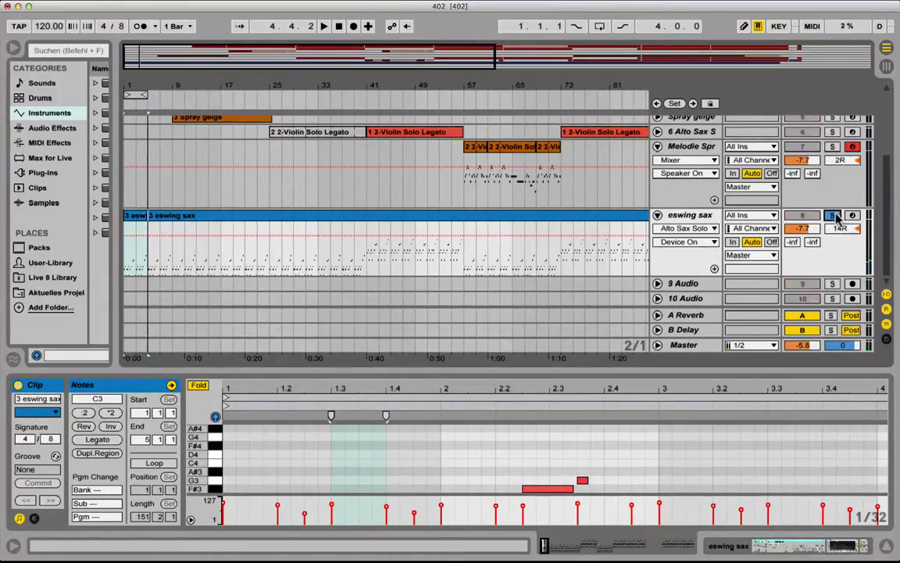
{"action": "left_click", "coordinate": [137, 221]}
{"action": "key", "text": "z"}
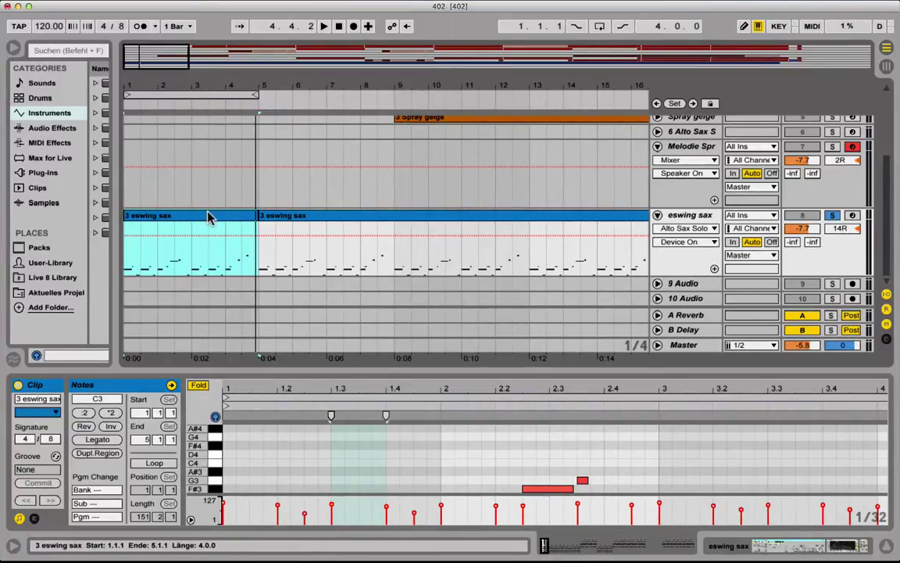
Enlarge the clip's note editor to fill the window and zoom in on the first bar
{"action": "left_click_drag", "start_coordinate": [217, 85], "coordinate": [168, 78]}
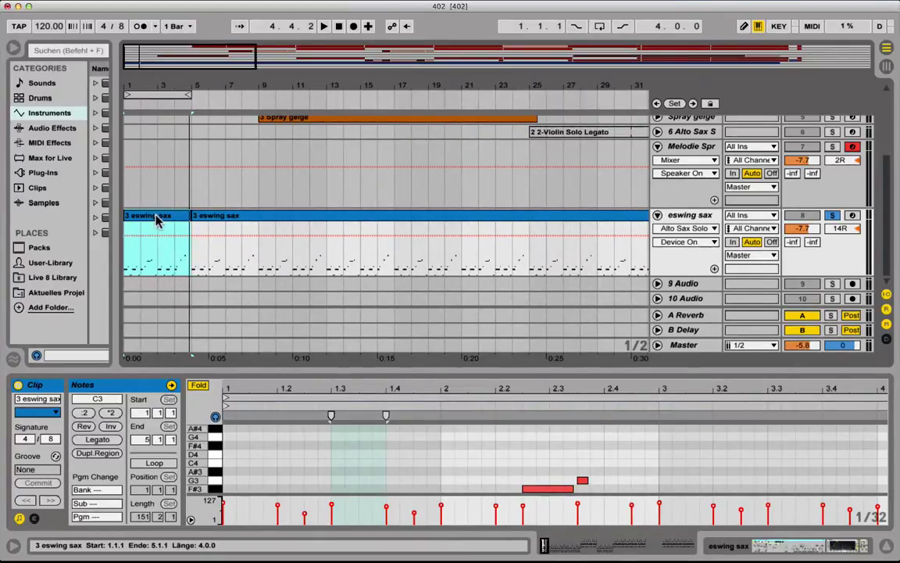
{"action": "left_click", "coordinate": [266, 309]}
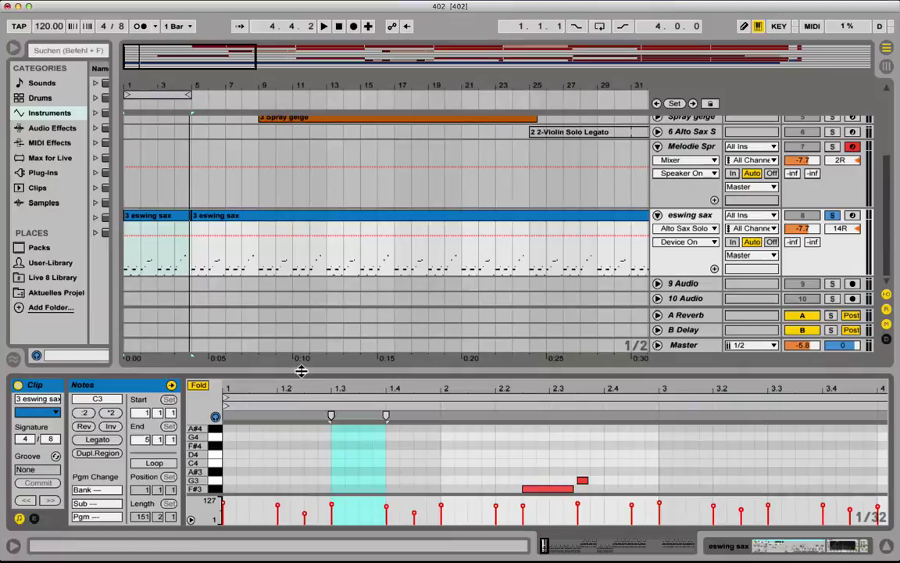
{"action": "left_click_drag", "start_coordinate": [301, 370], "coordinate": [301, 139]}
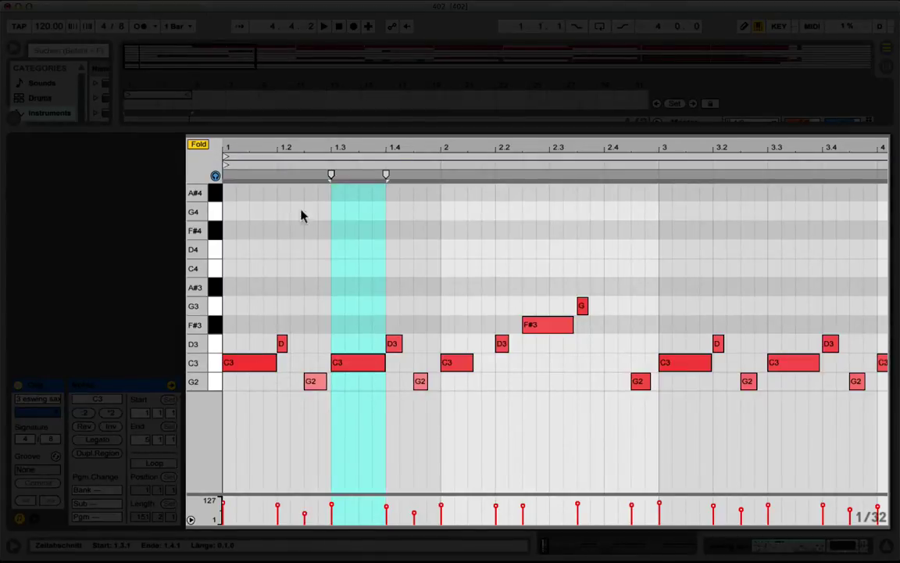
{"action": "mouse_move", "coordinate": [278, 147]}
{"action": "left_mouse_down"}
{"action": "mouse_move", "coordinate": [277, 235]}
{"action": "mouse_move", "coordinate": [277, 149]}
{"action": "left_mouse_up"}
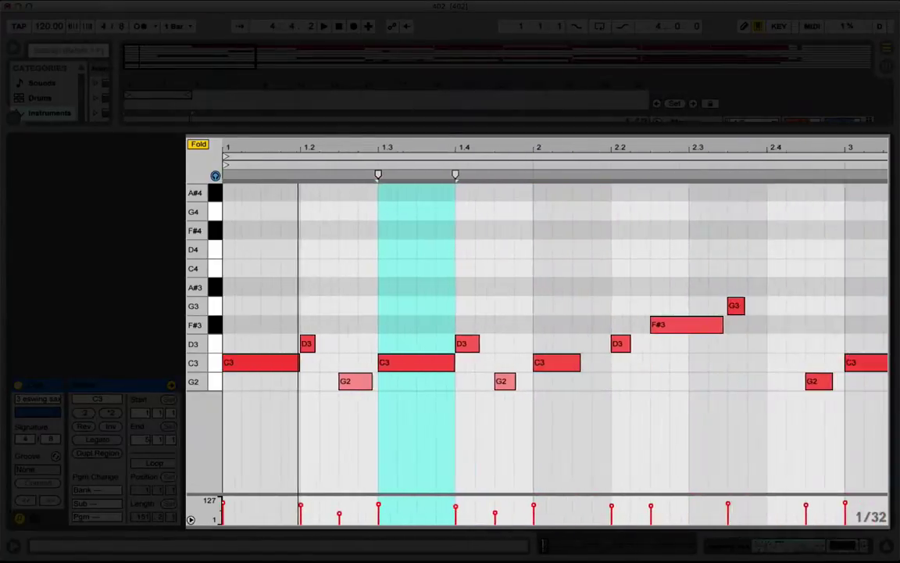
Lengthen the G2 note at beat 1.2.3 so it ends on beat 1.3, then deselect it
{"action": "left_click", "coordinate": [287, 360]}
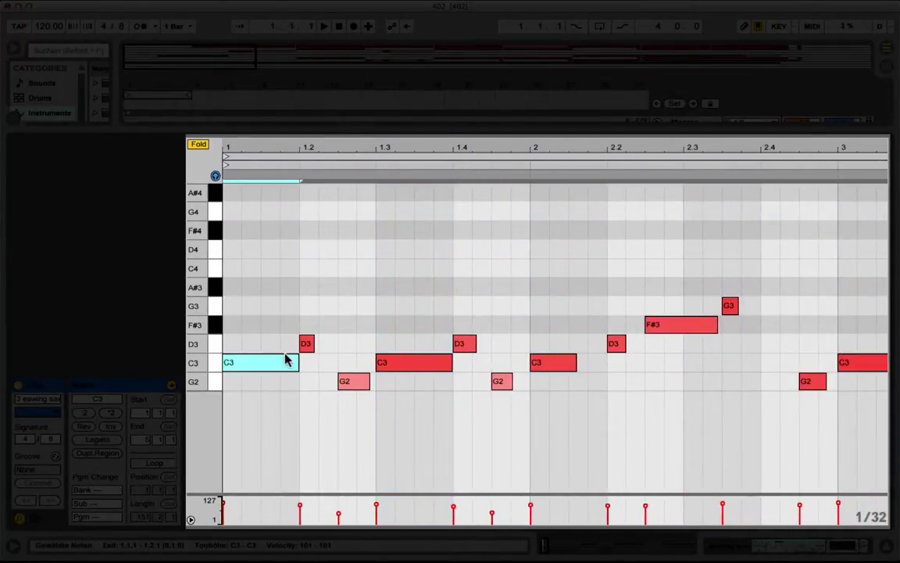
{"action": "left_click", "coordinate": [354, 382]}
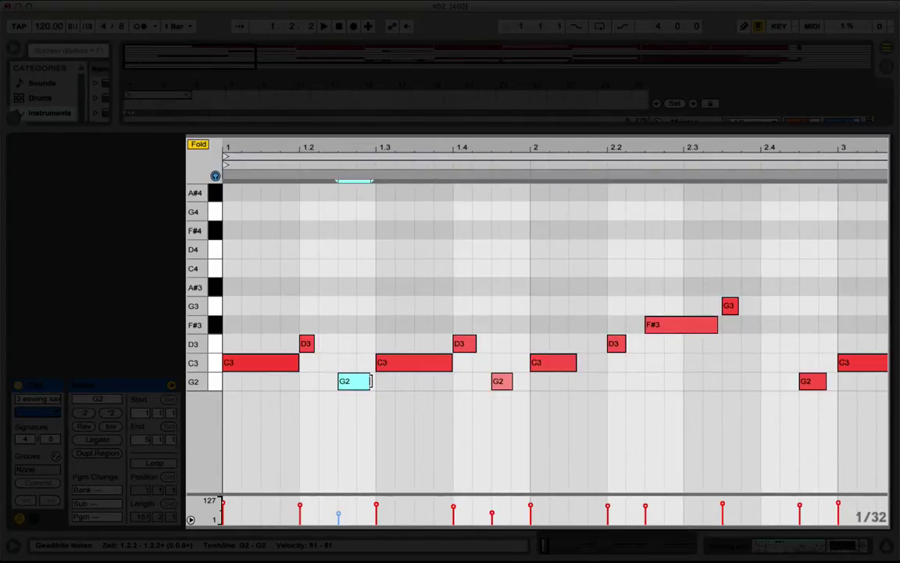
{"action": "left_click_drag", "start_coordinate": [372, 380], "coordinate": [376, 381]}
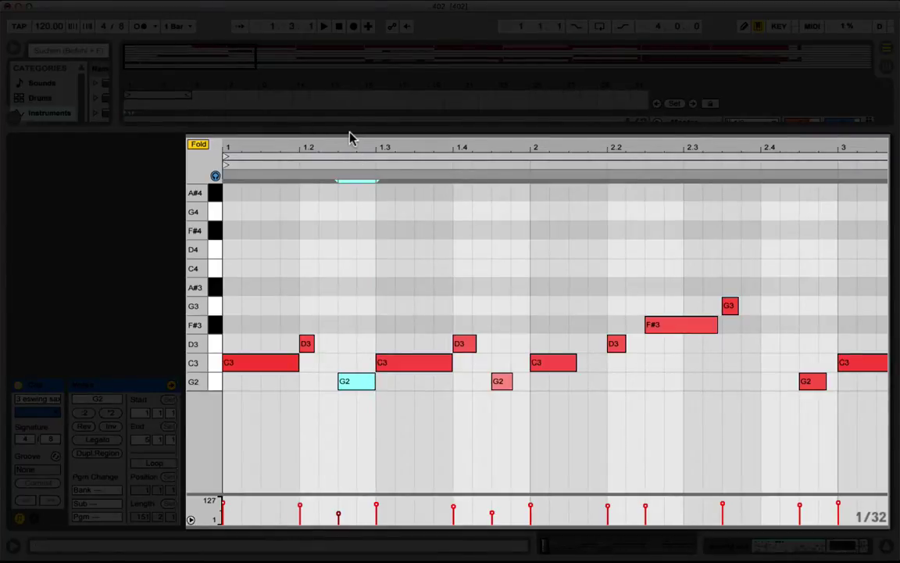
{"action": "left_click_drag", "start_coordinate": [350, 130], "coordinate": [350, 247]}
{"action": "left_click", "coordinate": [333, 376]}
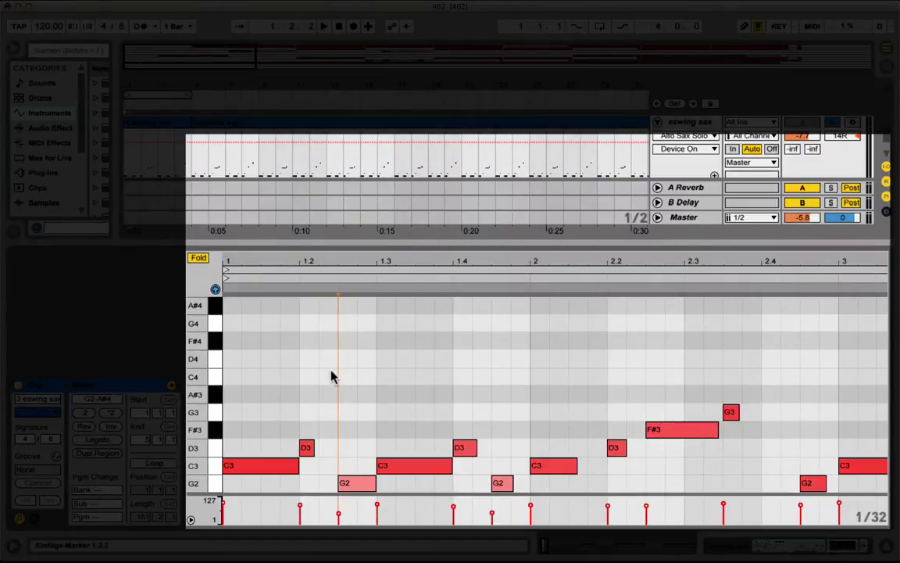
Cancel quantize settings without applying, then shrink the note editor to show all tracks
{"action": "key", "text": "super+shift+u"}
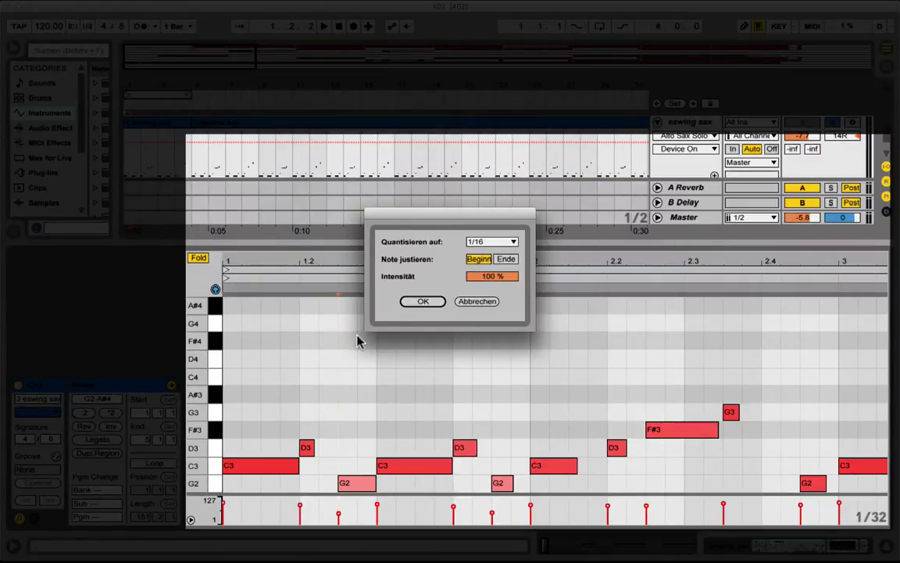
{"action": "left_click", "coordinate": [507, 258]}
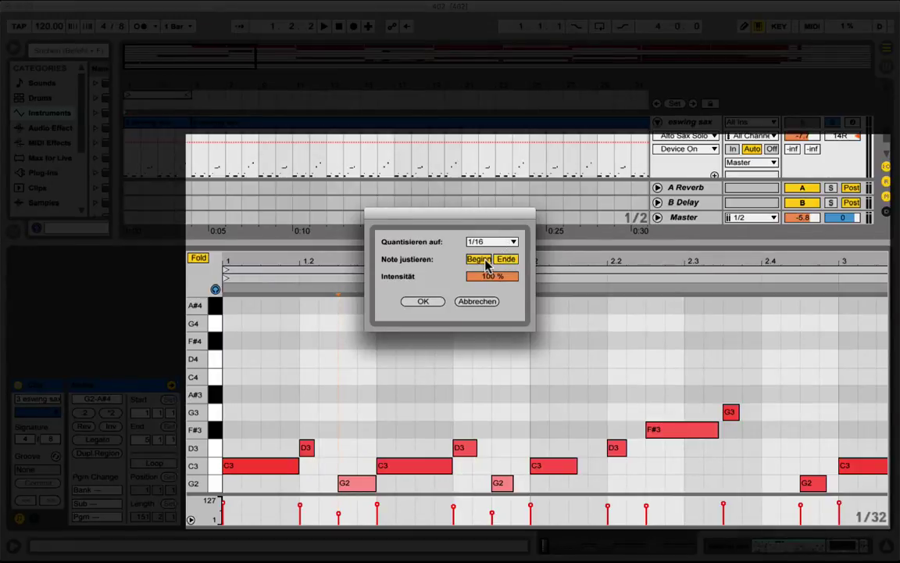
{"action": "left_click", "coordinate": [487, 260]}
{"action": "left_click", "coordinate": [507, 261]}
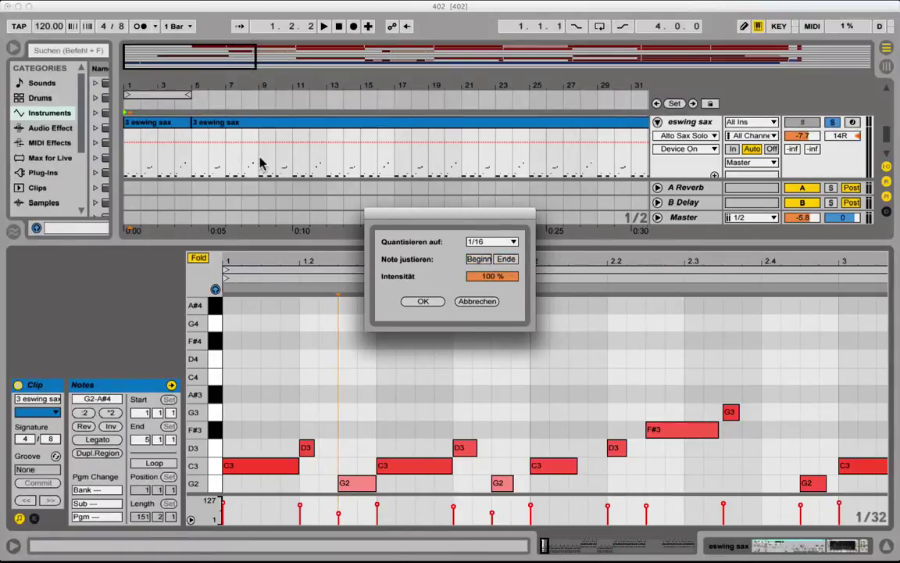
{"action": "left_click", "coordinate": [475, 302]}
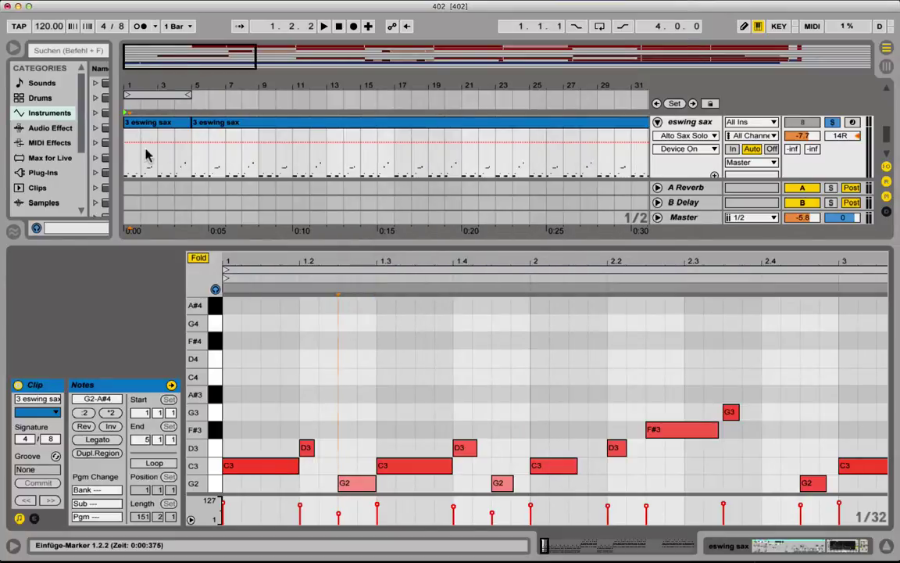
{"action": "left_click", "coordinate": [154, 125]}
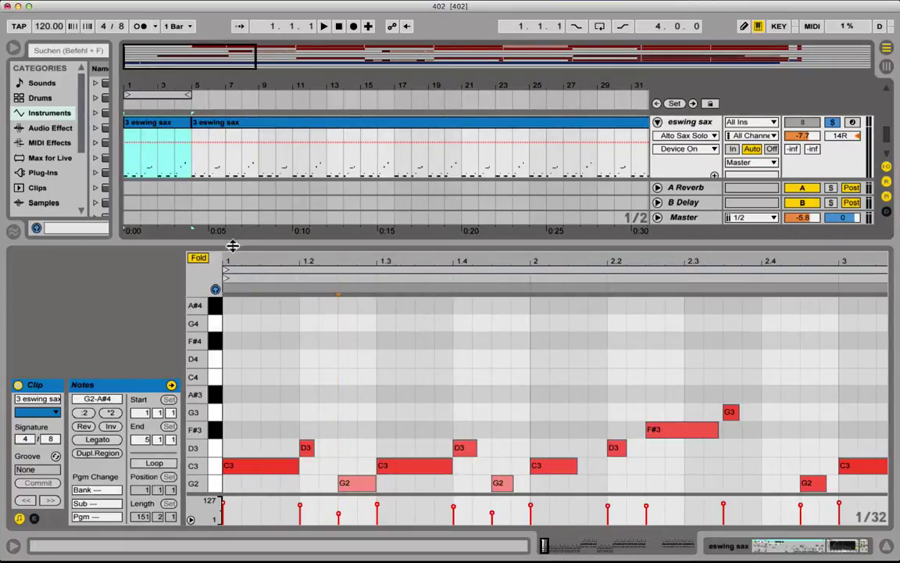
{"action": "left_click_drag", "start_coordinate": [233, 249], "coordinate": [231, 380]}
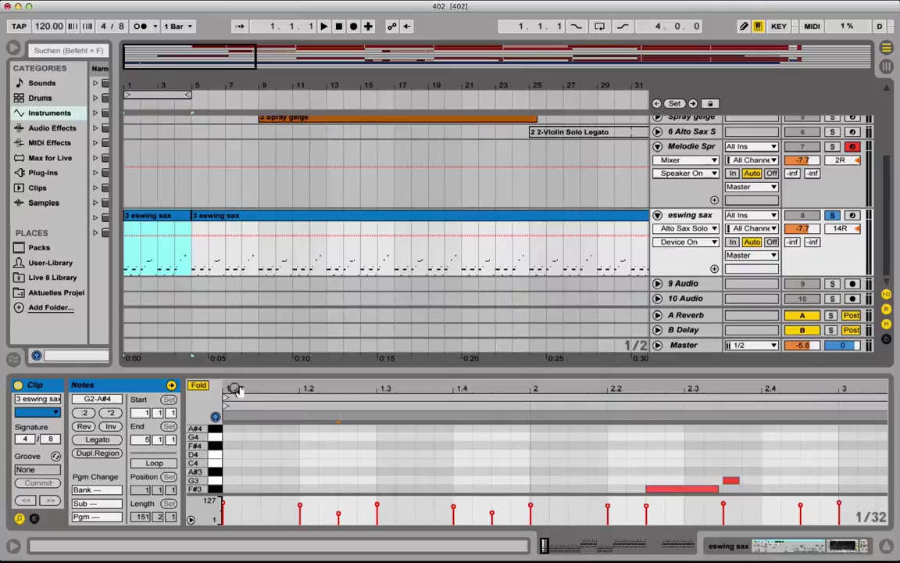
Export the opening sax clip as MIDI file 'sax example', replacing the existing file
{"action": "right_click", "coordinate": [161, 222]}
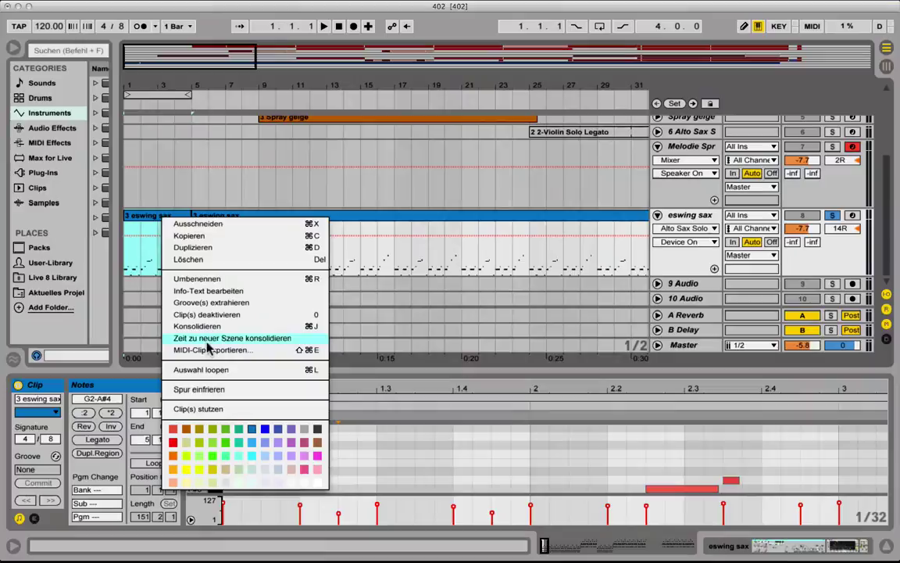
{"action": "left_click", "coordinate": [283, 356]}
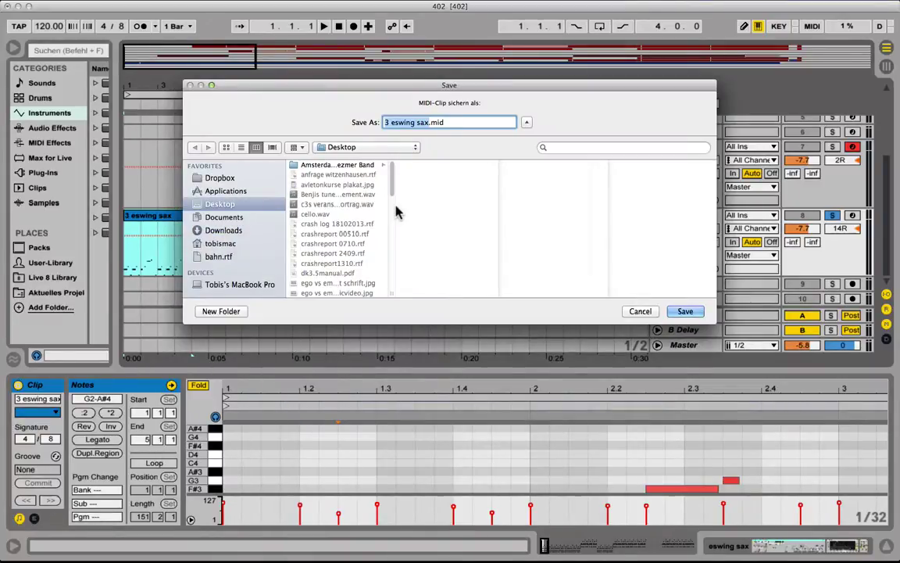
{"action": "type", "text": "sax e"}
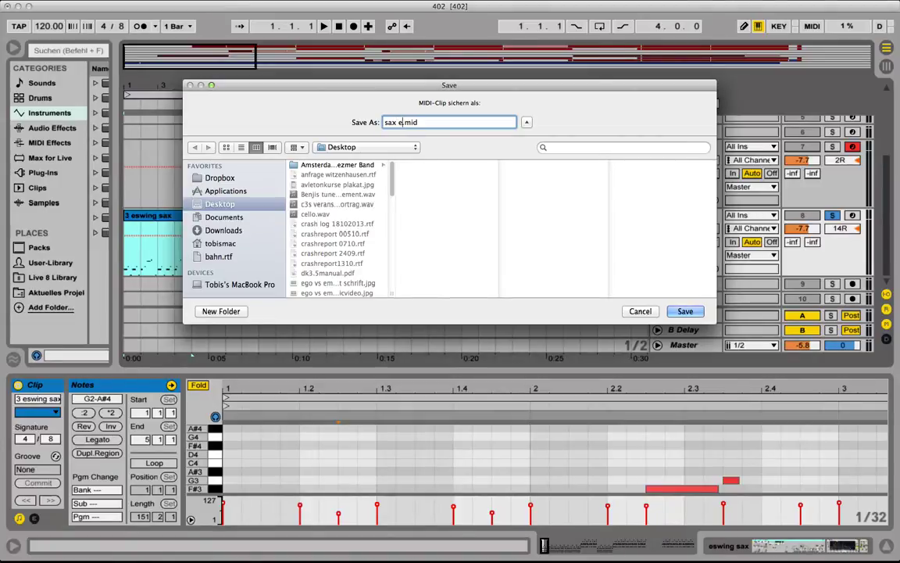
{"action": "type", "text": "xample"}
{"action": "key", "text": "Return"}
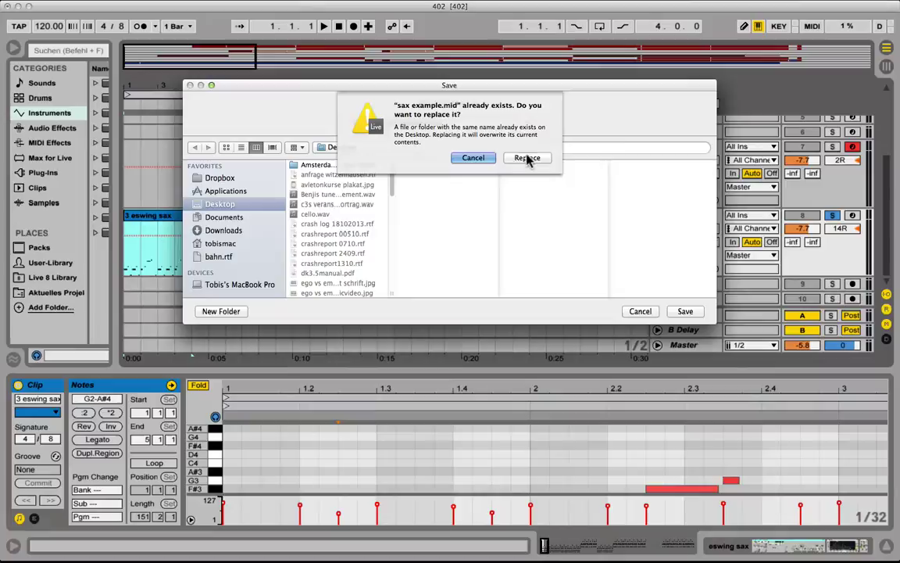
{"action": "left_click", "coordinate": [529, 157]}
Switch to the Finder desktop and bring up options for sax example.mid
{"action": "key", "text": "super+Tab"}
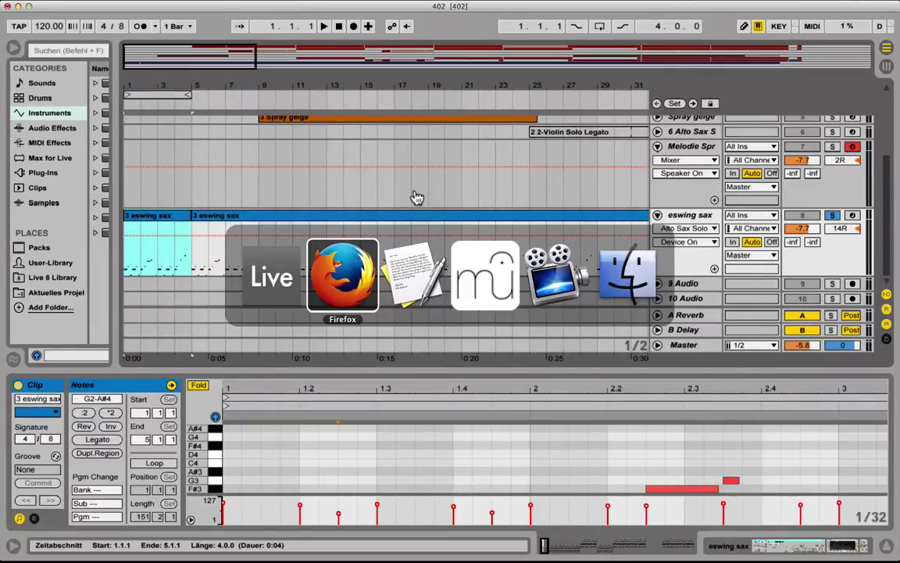
{"action": "key", "text": "super+Tab"}
{"action": "key", "text": "super+Tab"}
{"action": "key", "text": "super+Tab"}
{"action": "key", "text": "super+Tab"}
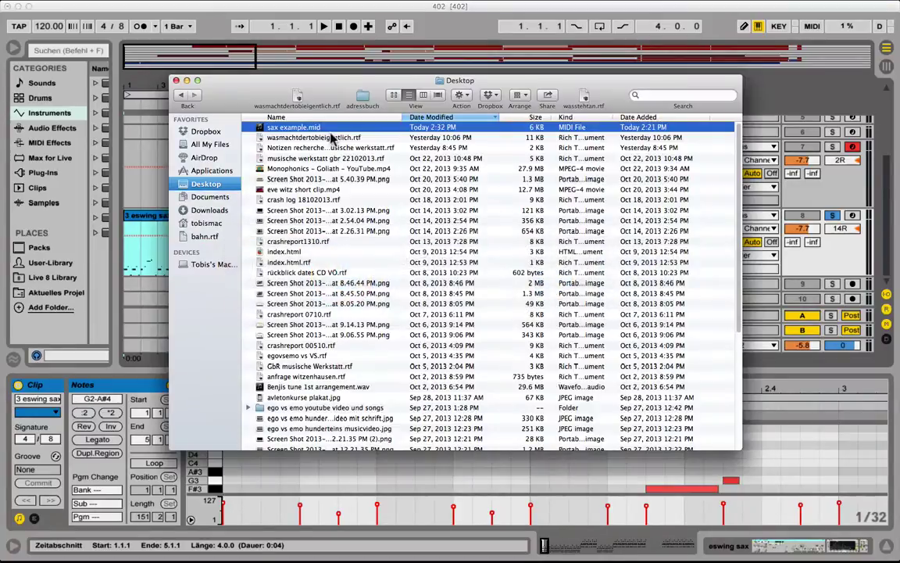
{"action": "right_click", "coordinate": [344, 131]}
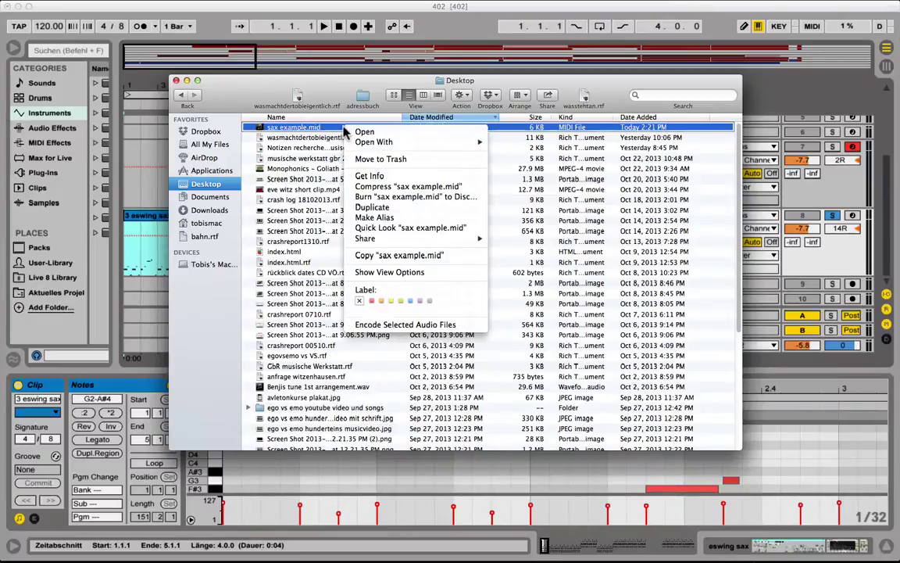
Open sax example.mid in MuseScore with 1/16 shortest note, then inspect notes in bars 1 and 4
{"action": "mouse_move", "coordinate": [391, 142]}
{"action": "left_click", "coordinate": [569, 144]}
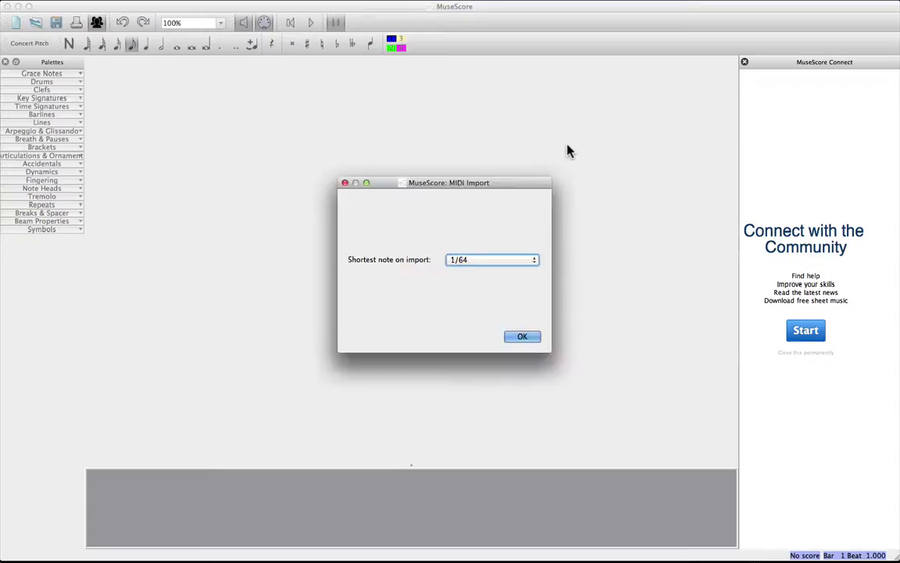
{"action": "left_click", "coordinate": [514, 263]}
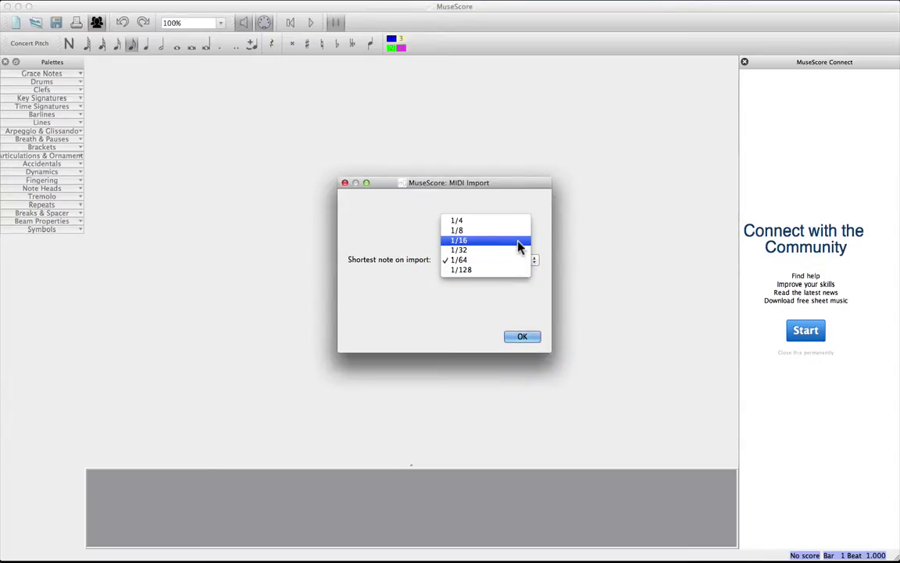
{"action": "left_click", "coordinate": [517, 241]}
{"action": "left_click", "coordinate": [522, 337]}
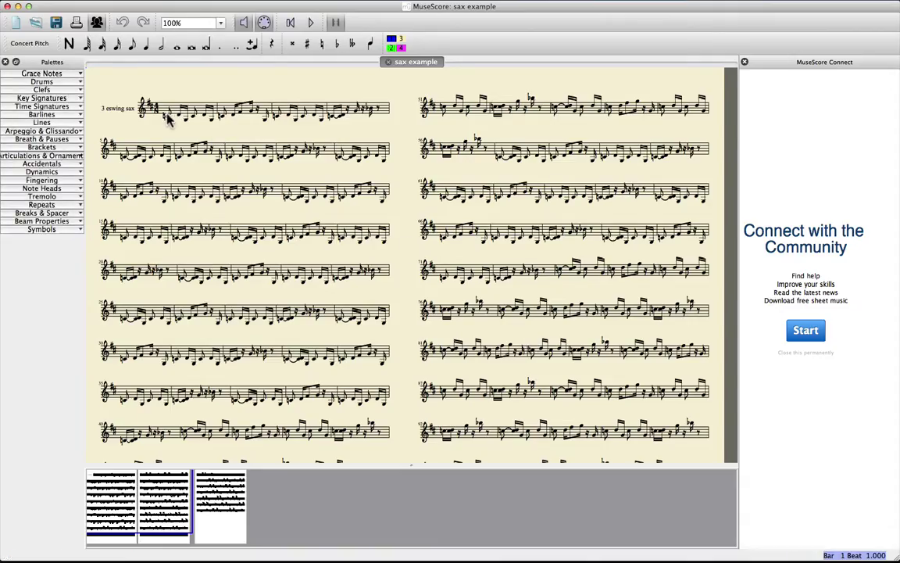
{"action": "left_click", "coordinate": [166, 115]}
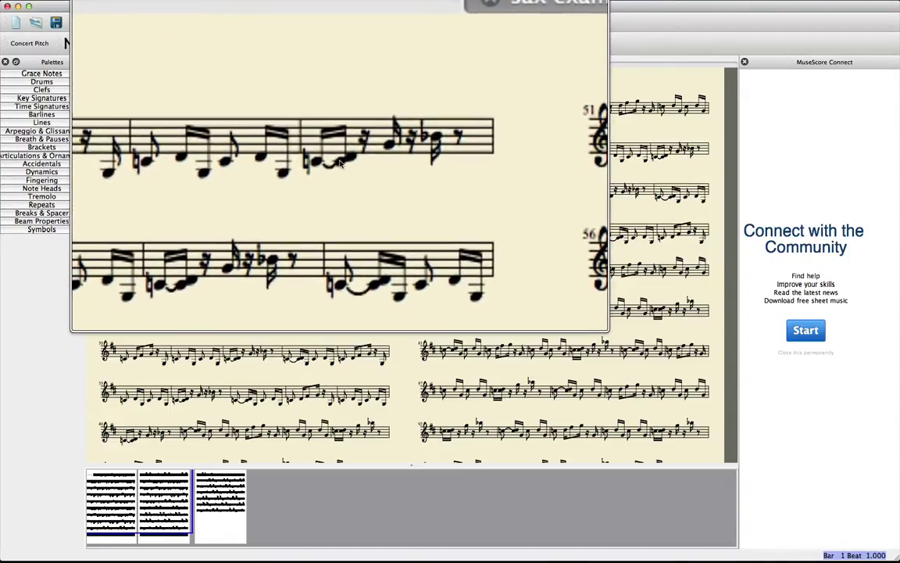
{"action": "left_click", "coordinate": [340, 162]}
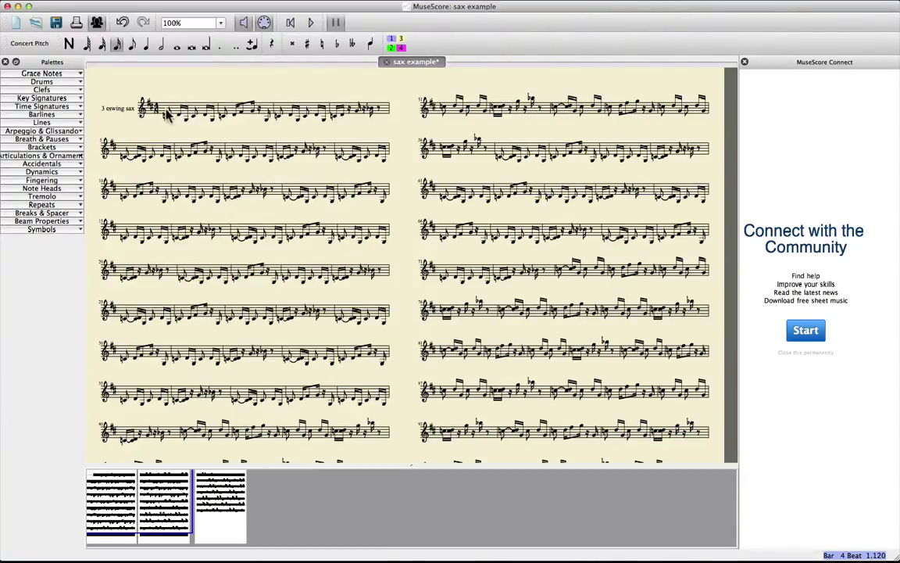
{"action": "left_click", "coordinate": [165, 114]}
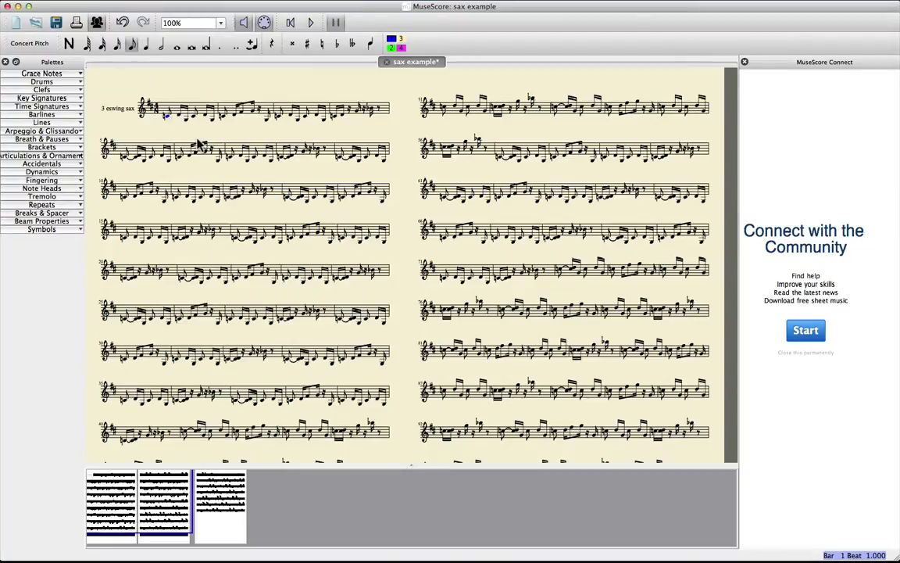
{"action": "key", "text": "space"}
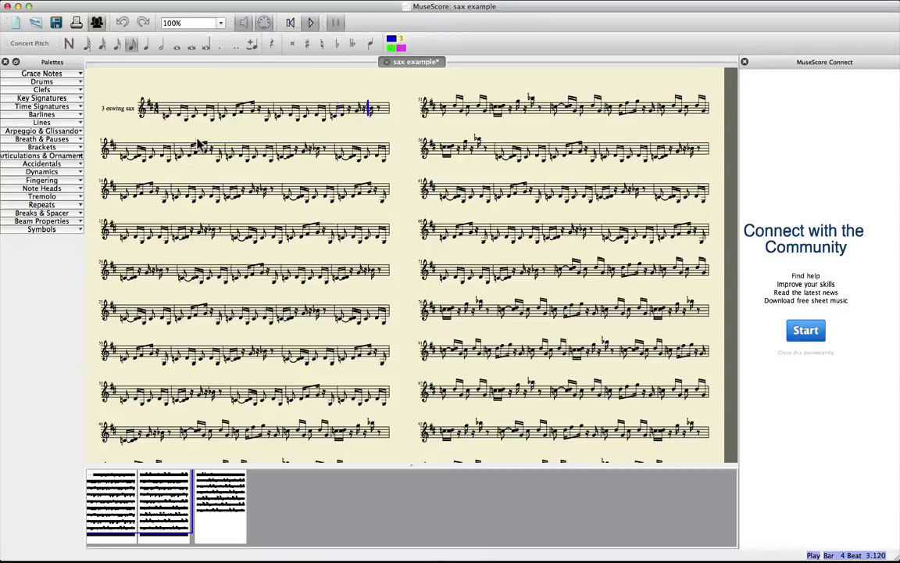
{"action": "key", "text": "space"}
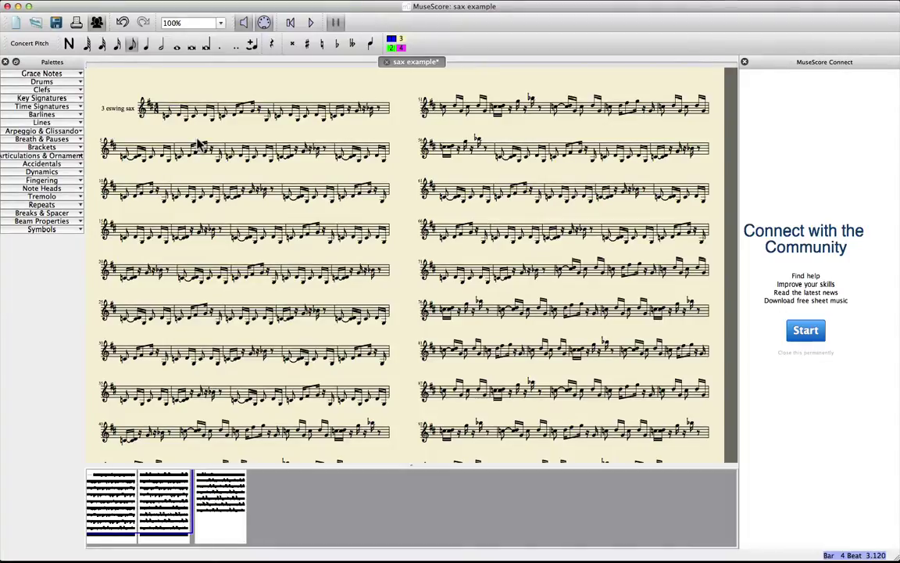
{"action": "key", "text": "Home"}
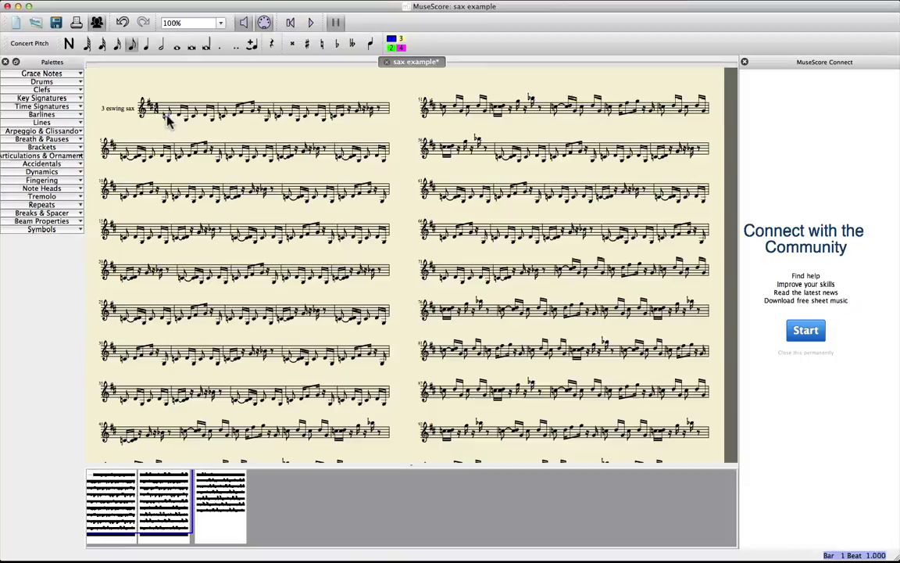
Select the imported melody from its first note through the end of the first line
{"action": "right_click", "coordinate": [379, 113]}
{"action": "key", "text": "Escape"}
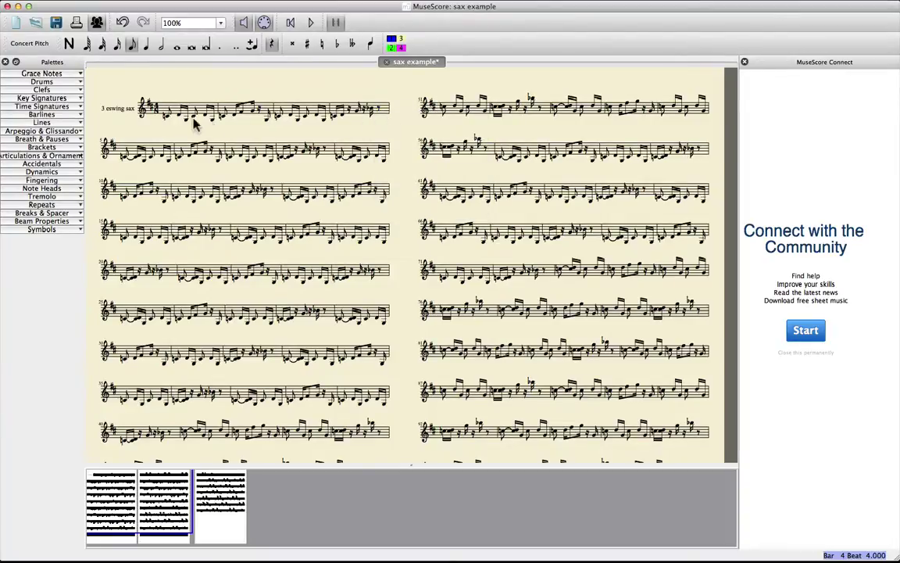
{"action": "left_click", "coordinate": [169, 114]}
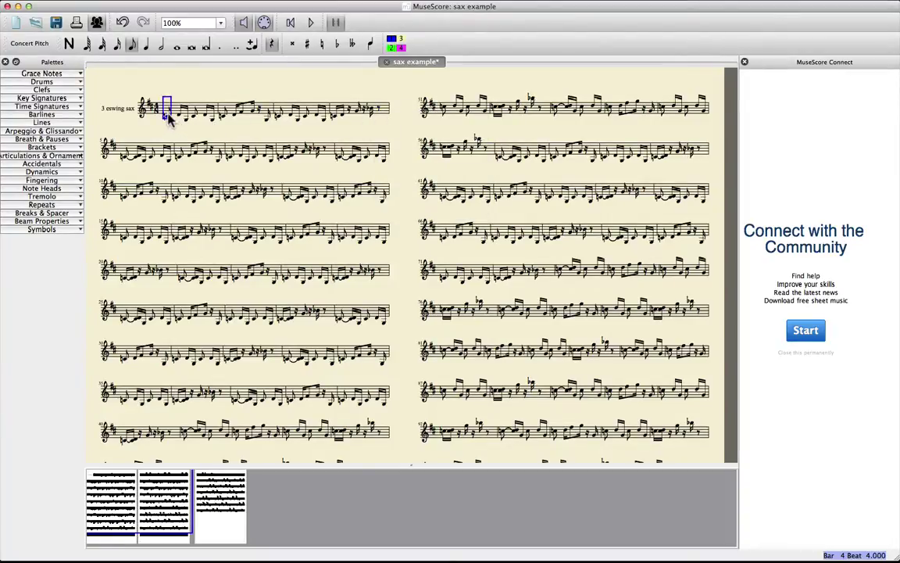
{"action": "left_click", "coordinate": [379, 111], "text": "shift"}
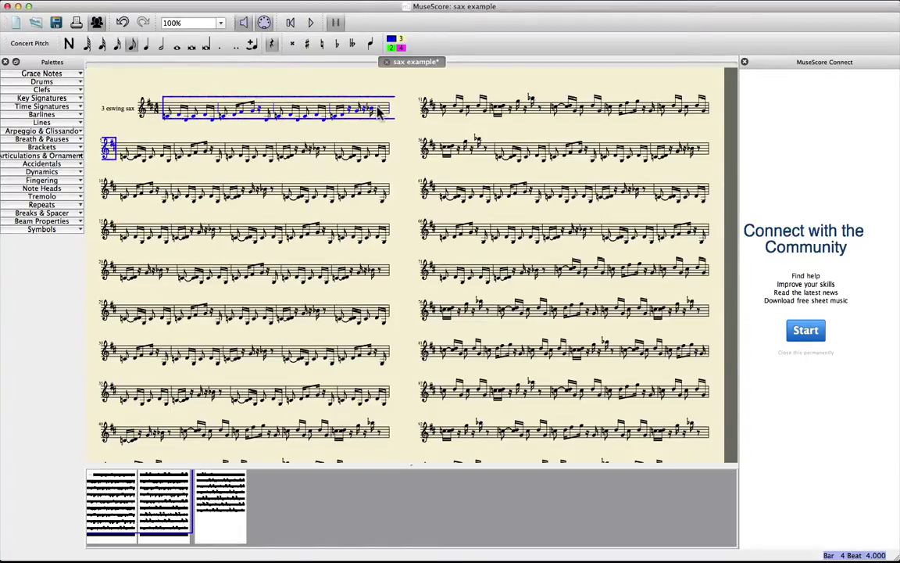
Create a new score titled 'sax example' with a Tenor Saxophone instrument
{"action": "key", "text": "super+n"}
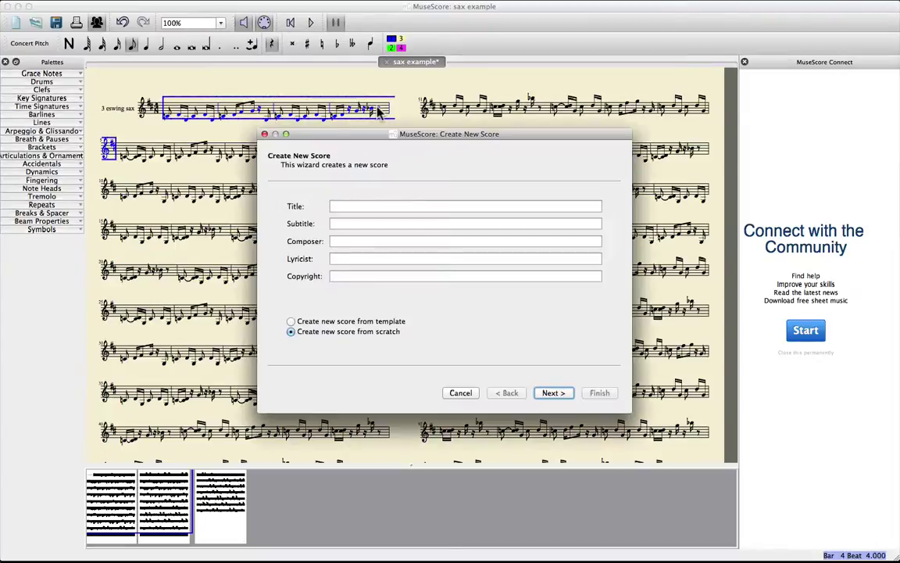
{"action": "left_click", "coordinate": [377, 206]}
{"action": "type", "text": "sax"}
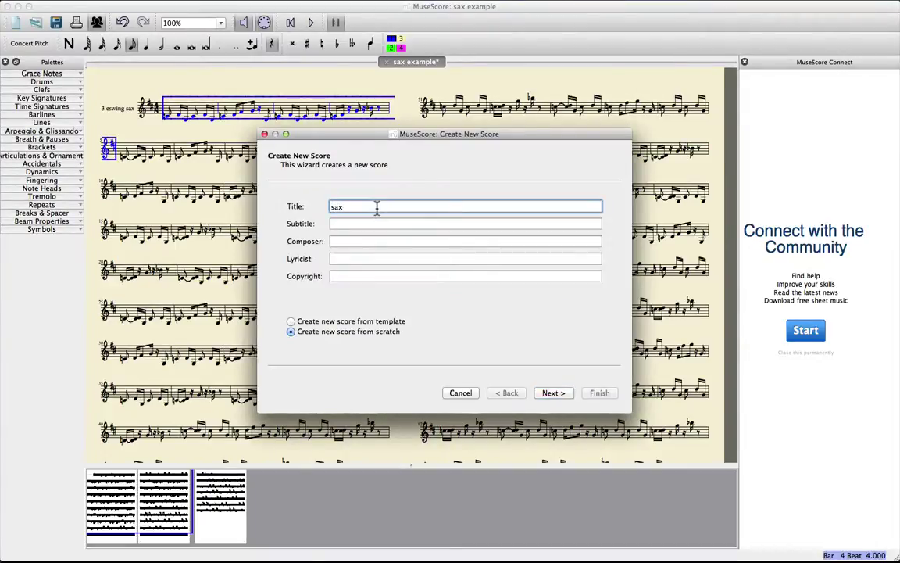
{"action": "type", "text": " example"}
{"action": "left_click", "coordinate": [551, 393]}
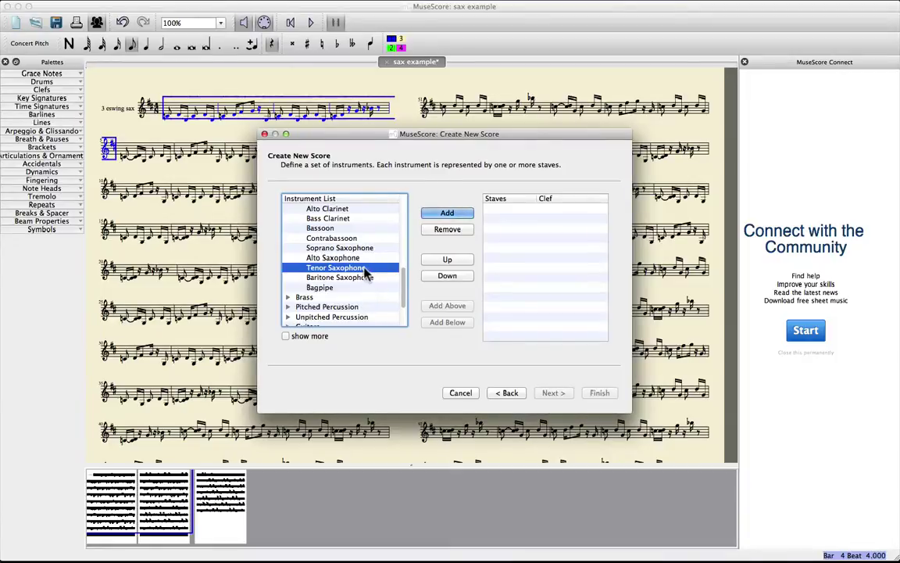
{"action": "left_click", "coordinate": [458, 219]}
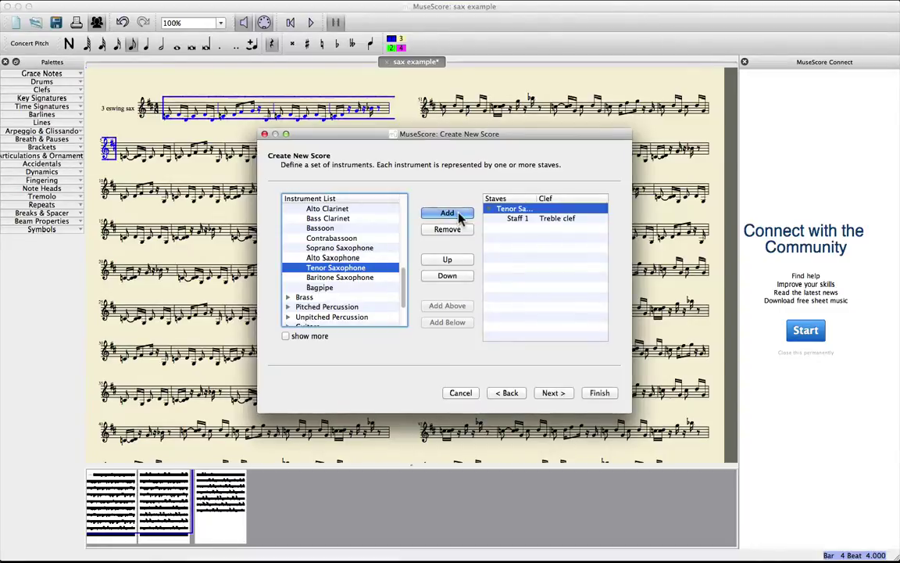
{"action": "left_click", "coordinate": [598, 393]}
Paste the copied measures into the first Tenor Saxophone measure and compare with the original score
{"action": "left_click", "coordinate": [179, 139]}
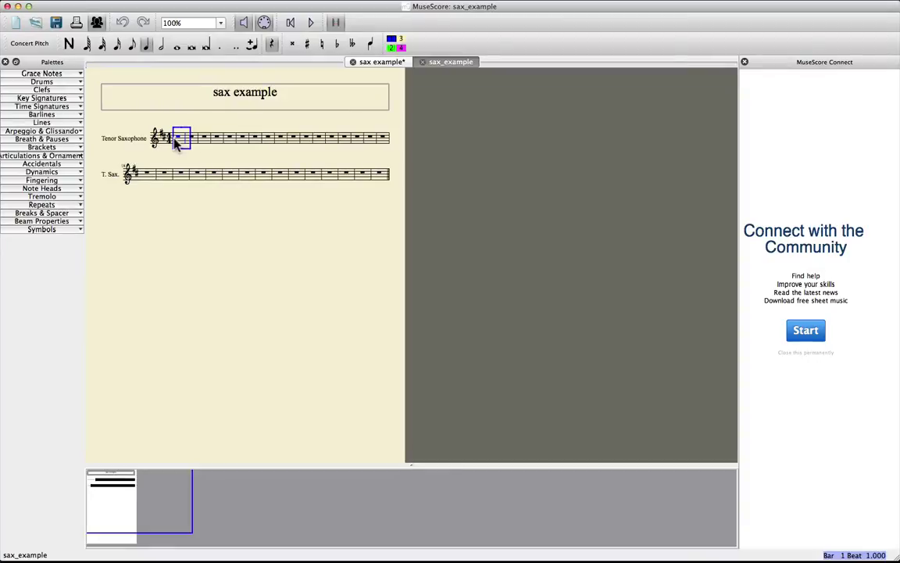
{"action": "key", "text": "super+v"}
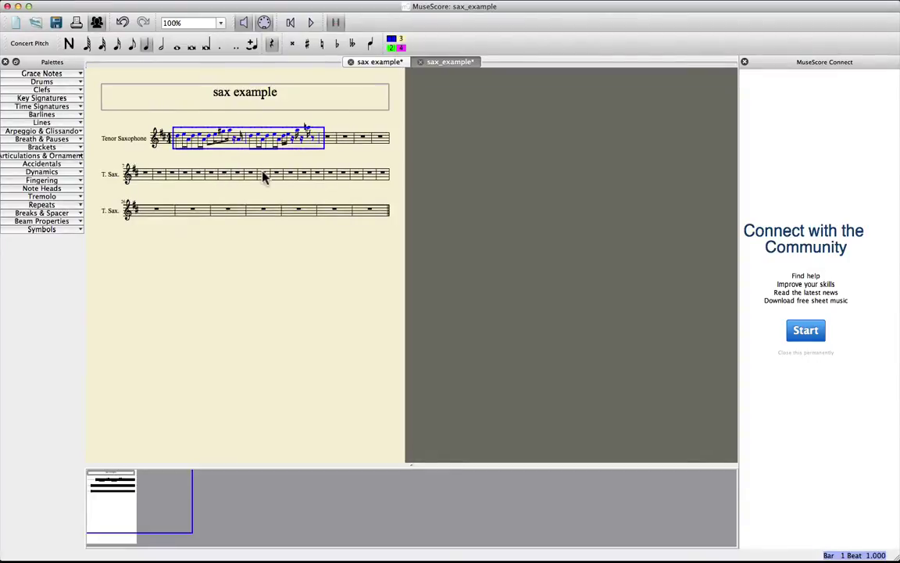
{"action": "left_click", "coordinate": [398, 64]}
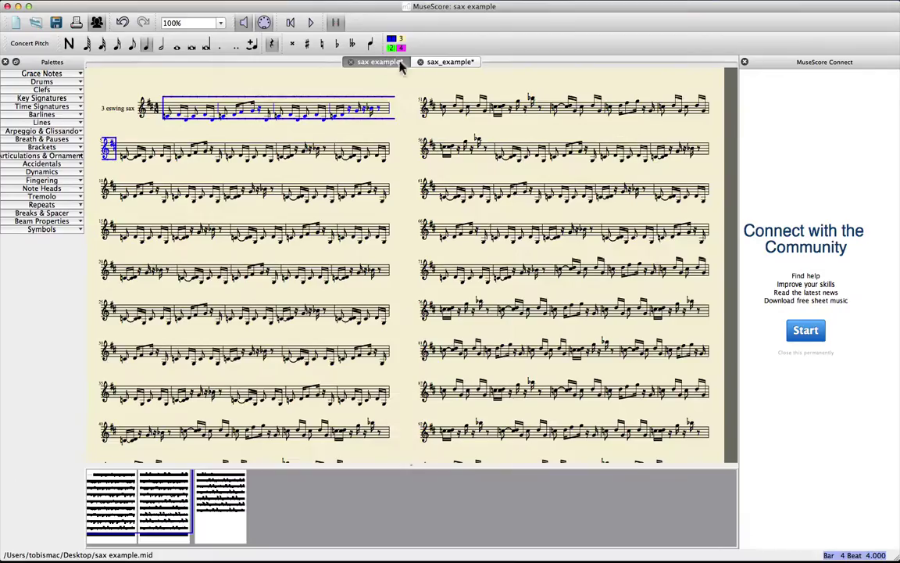
{"action": "left_click", "coordinate": [450, 65]}
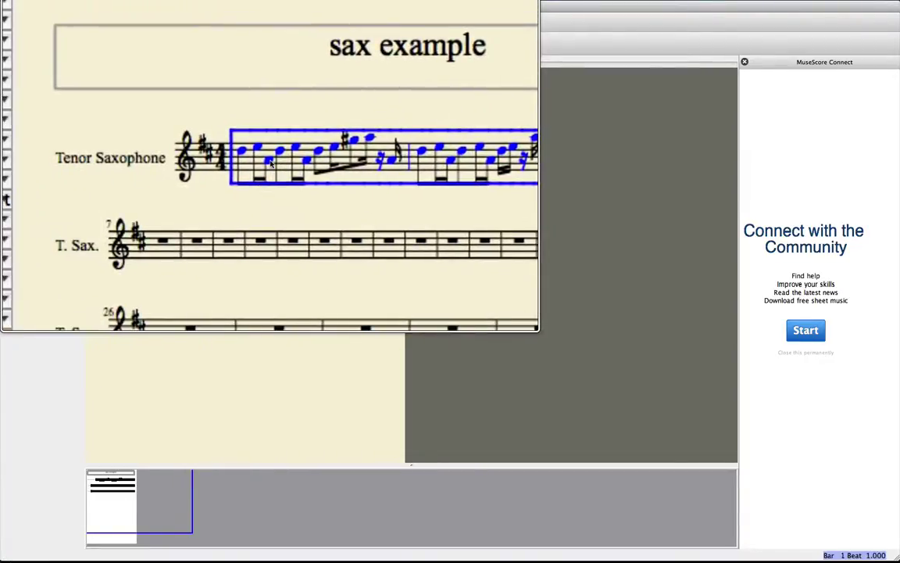
Play back the pasted melody from its first note in sax_example
{"action": "left_click", "coordinate": [270, 163]}
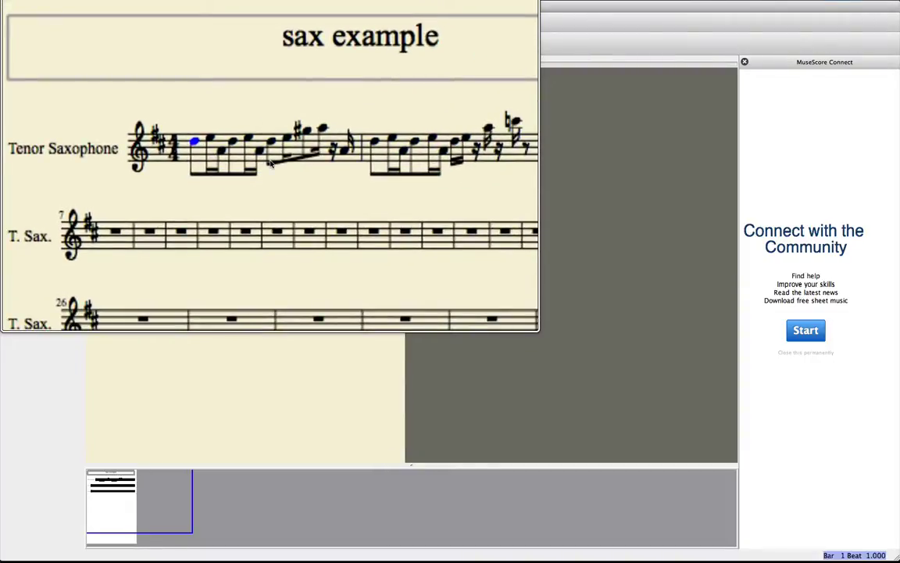
{"action": "key", "text": "space"}
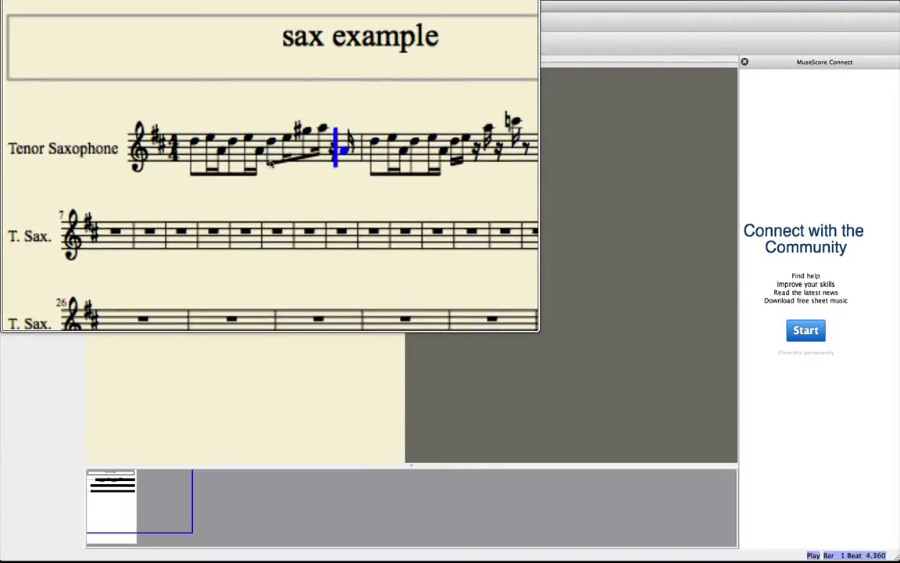
{"action": "key", "text": "space"}
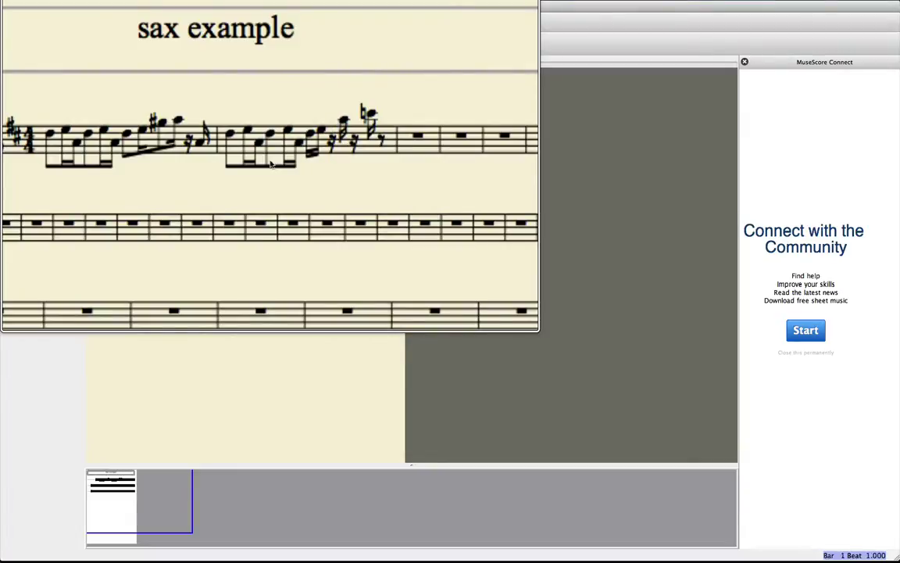
{"action": "key", "text": "space"}
{"action": "key", "text": "space"}
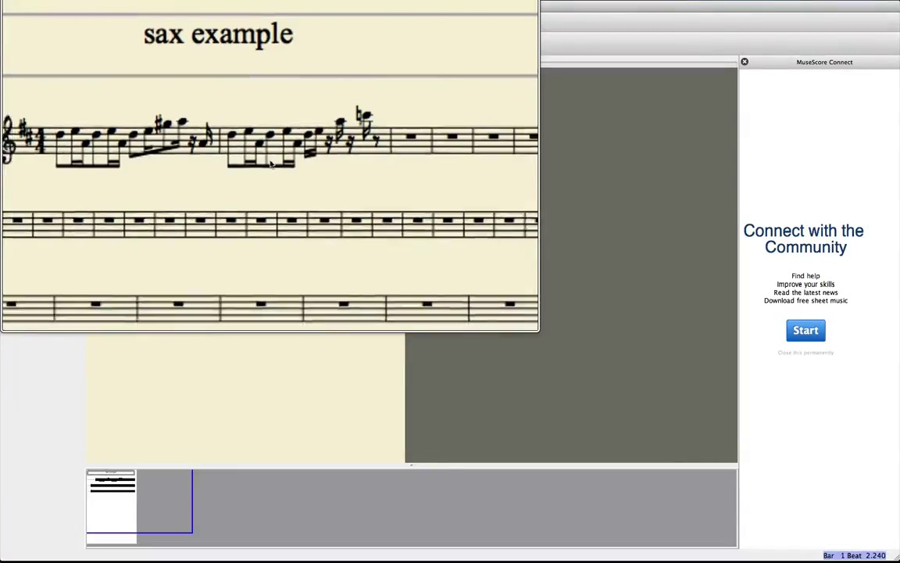